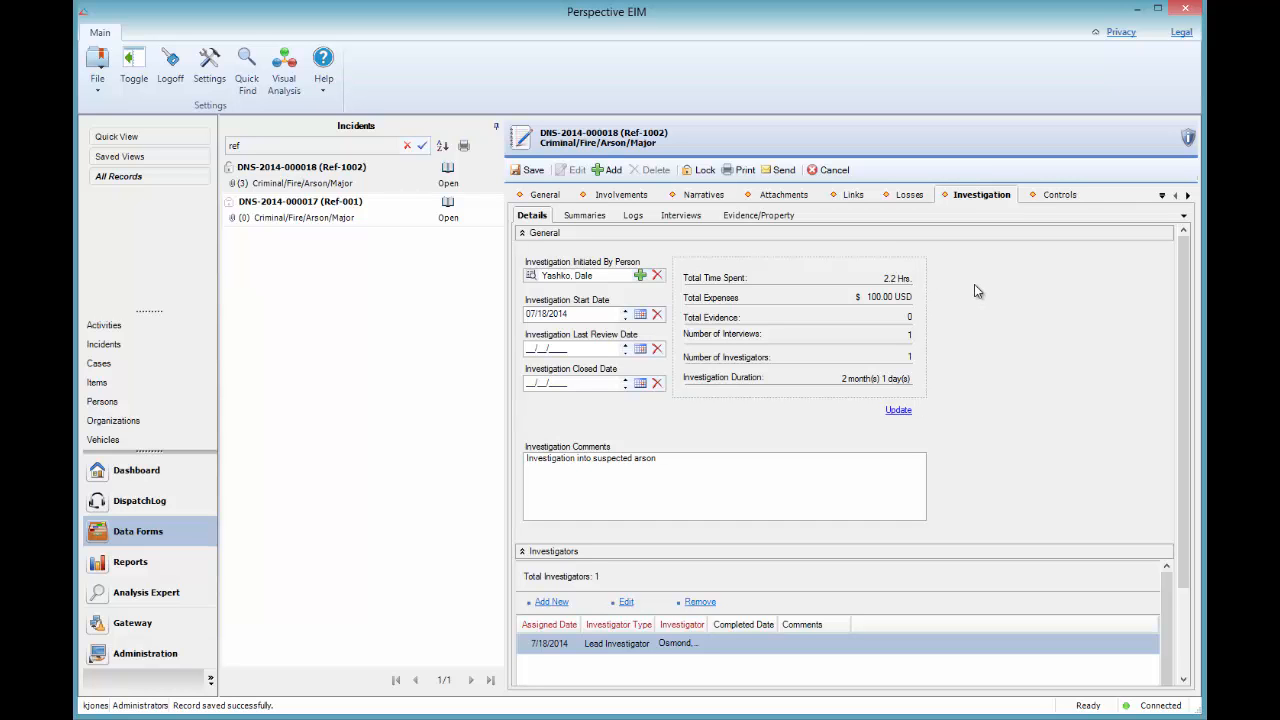
Add a new evidence/property record to the investigation, named "Cell phone" and of type Found
left_click(798, 218)
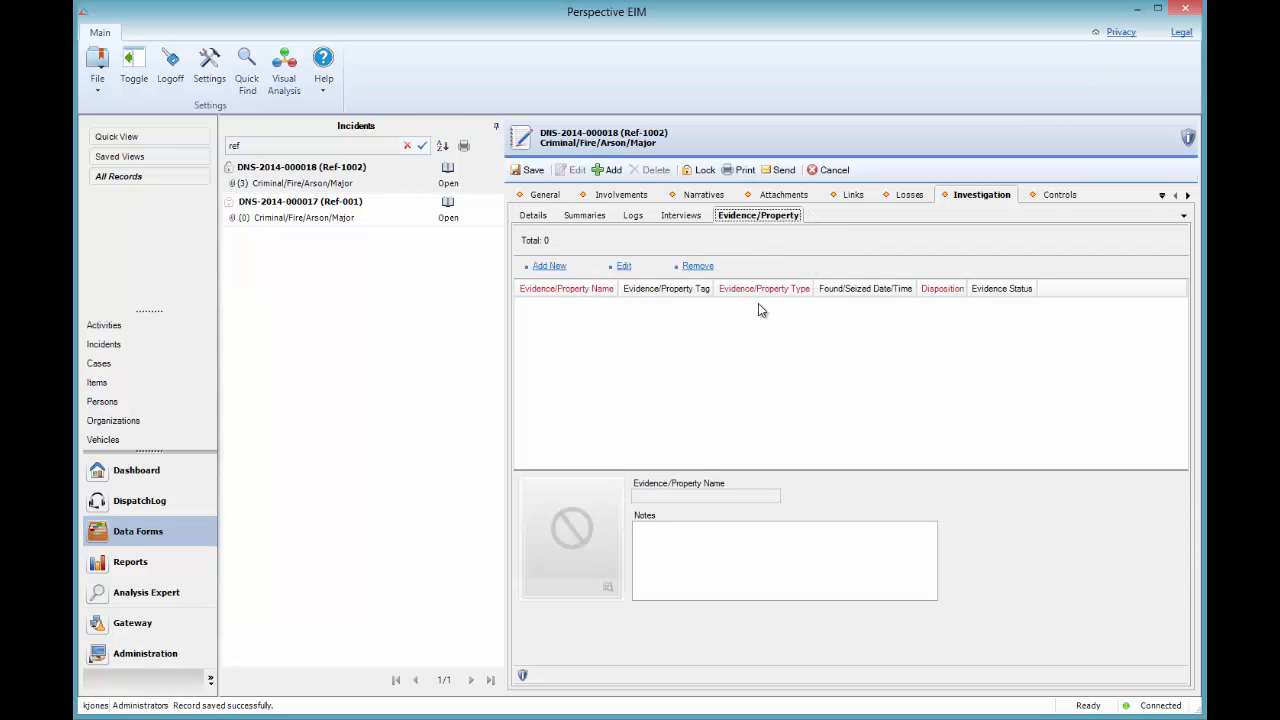
left_click(546, 266)
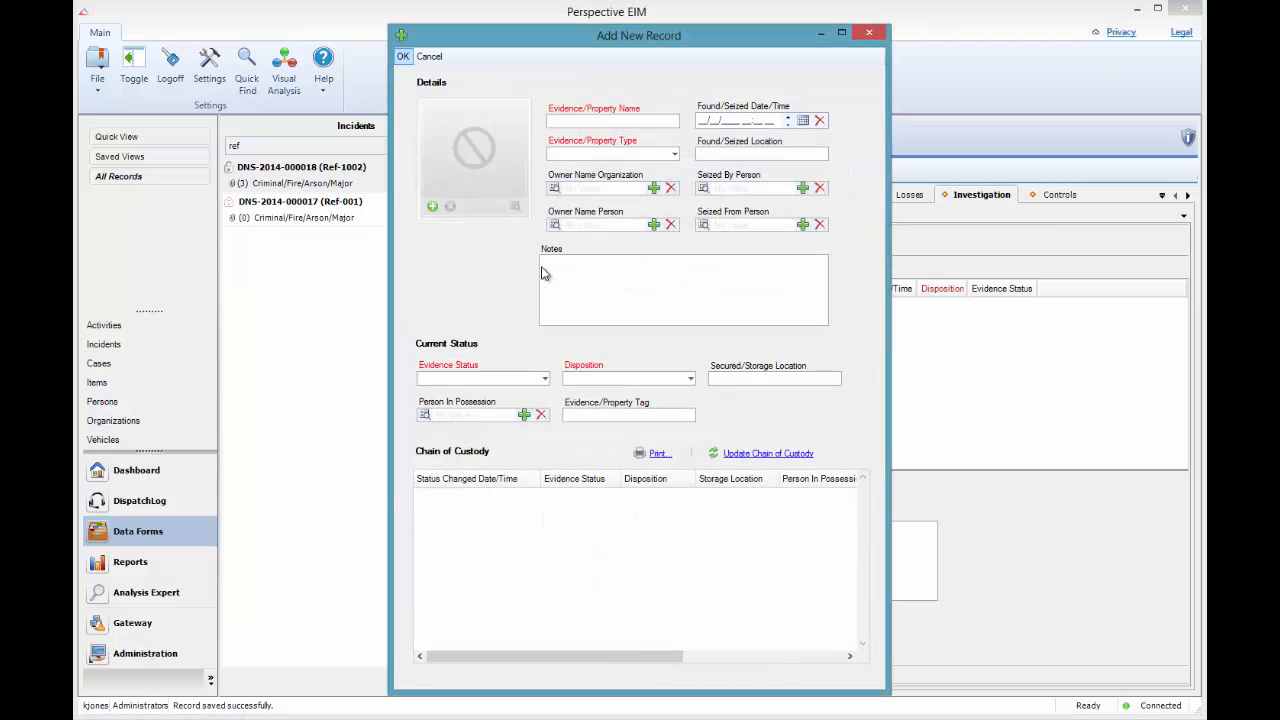
left_click(593, 121)
type("Cell phone")
left_click(674, 155)
left_click(563, 183)
Set the found/seized date and time to 07/21/2014 10:30 AM and the location to "NW corner of the main building"
left_click(703, 120)
type("07/")
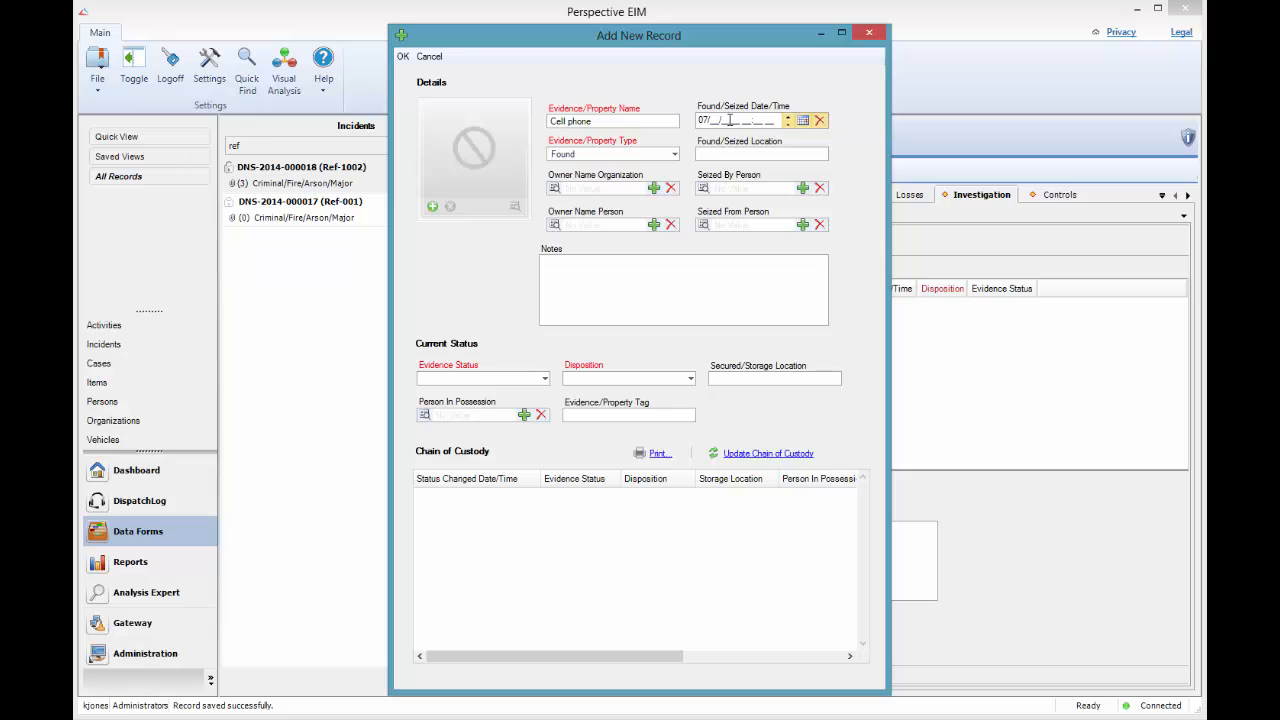
type("21/2014 10:30 AM")
left_click(740, 154)
type("NW corner")
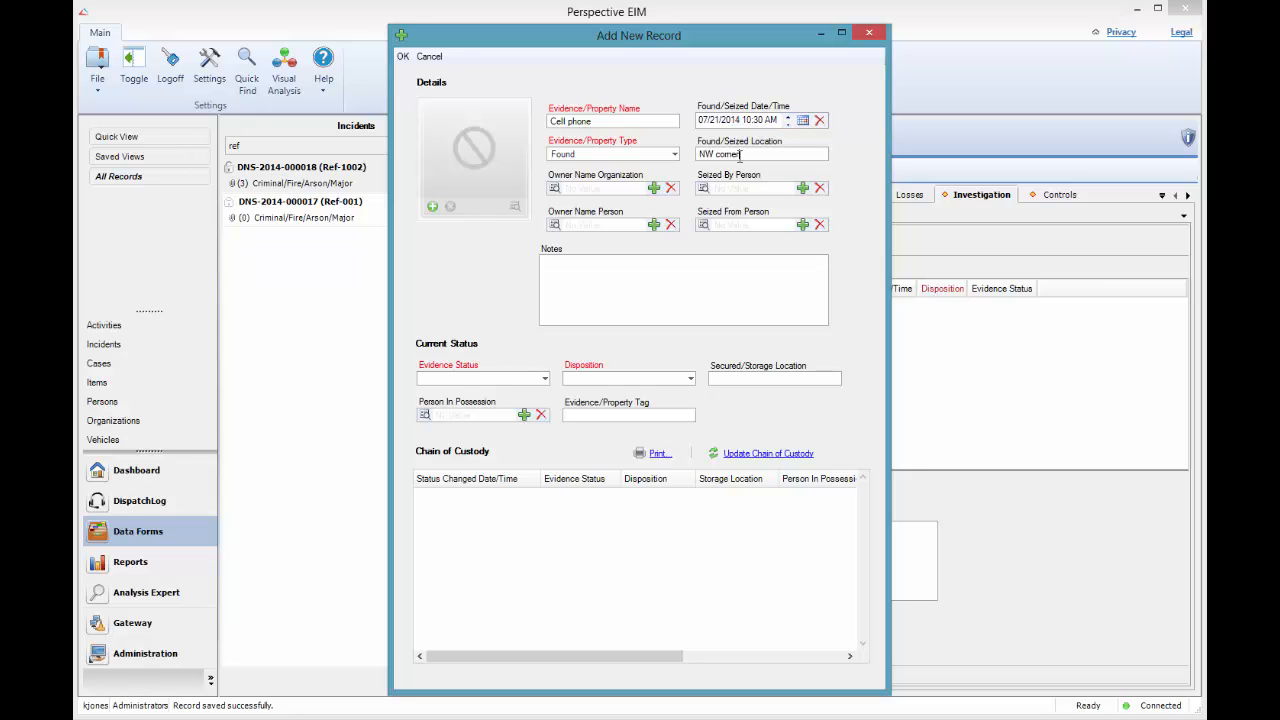
type(" of the main building")
Attach the phone's photo and enter notes on its discovery in the bushes on the building's NW corner and its suspected owner
left_click_drag(1206, 337, 482, 172)
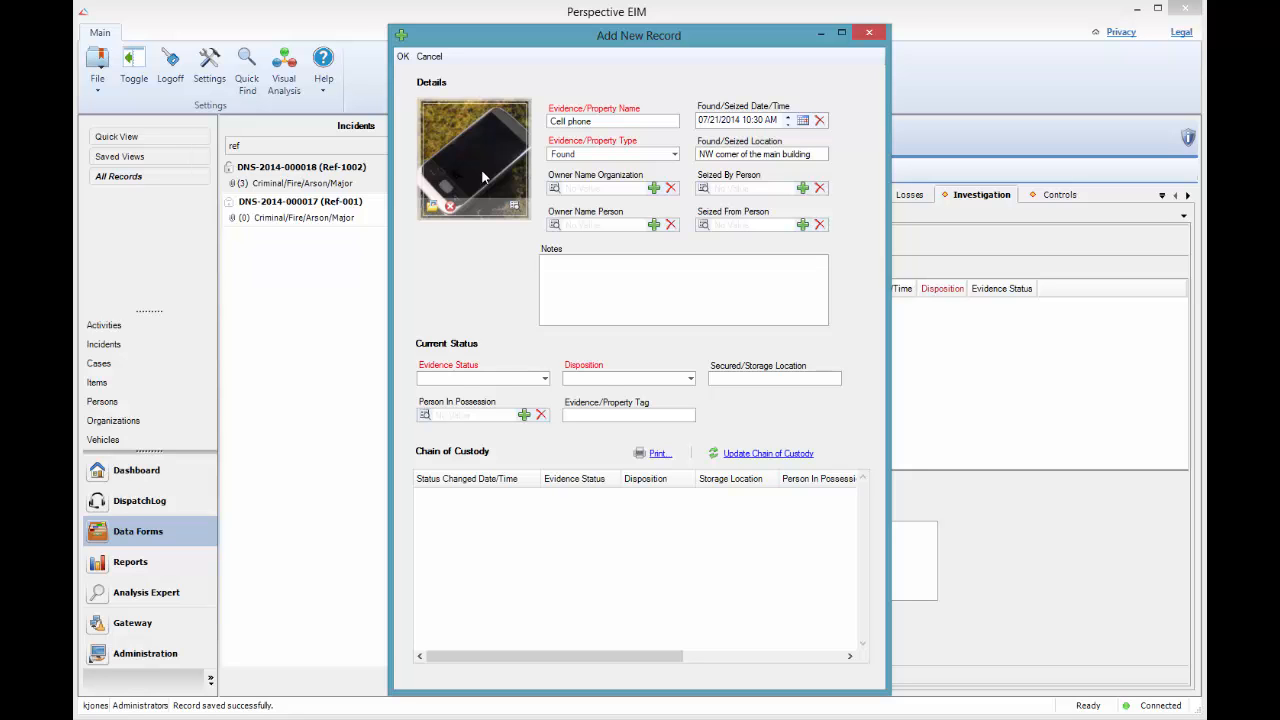
left_click(551, 278)
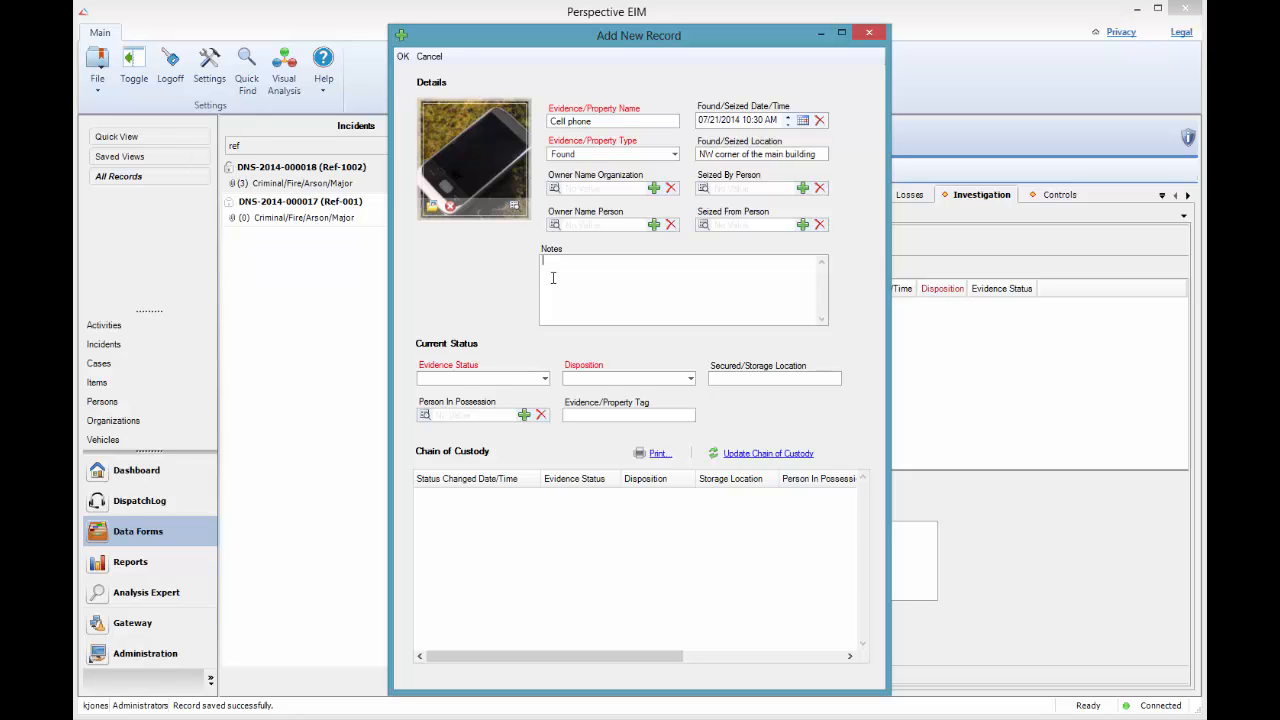
type("Phone discovered in the bushes on the NW corner of the building.")
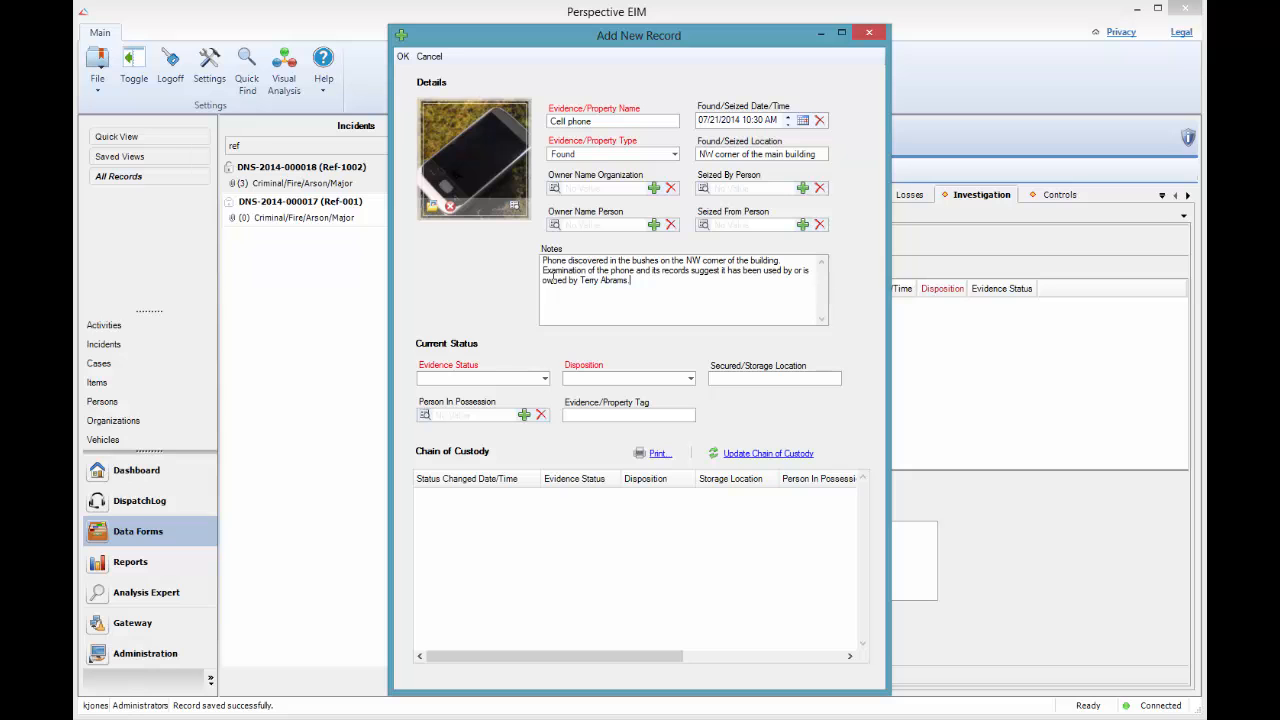
Set the evidence status to Secured, disposition to Placed in Storage, storage location to "Locker A" and property tag to A-0129
left_click(545, 379)
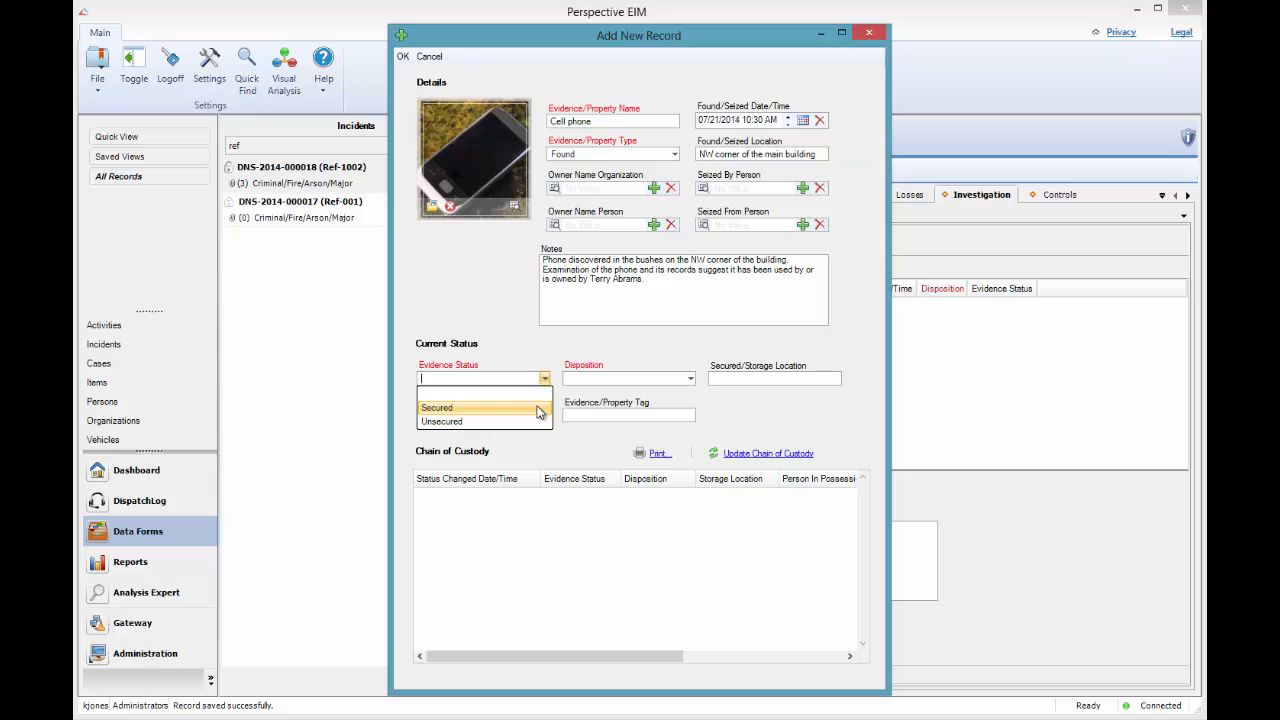
left_click(546, 407)
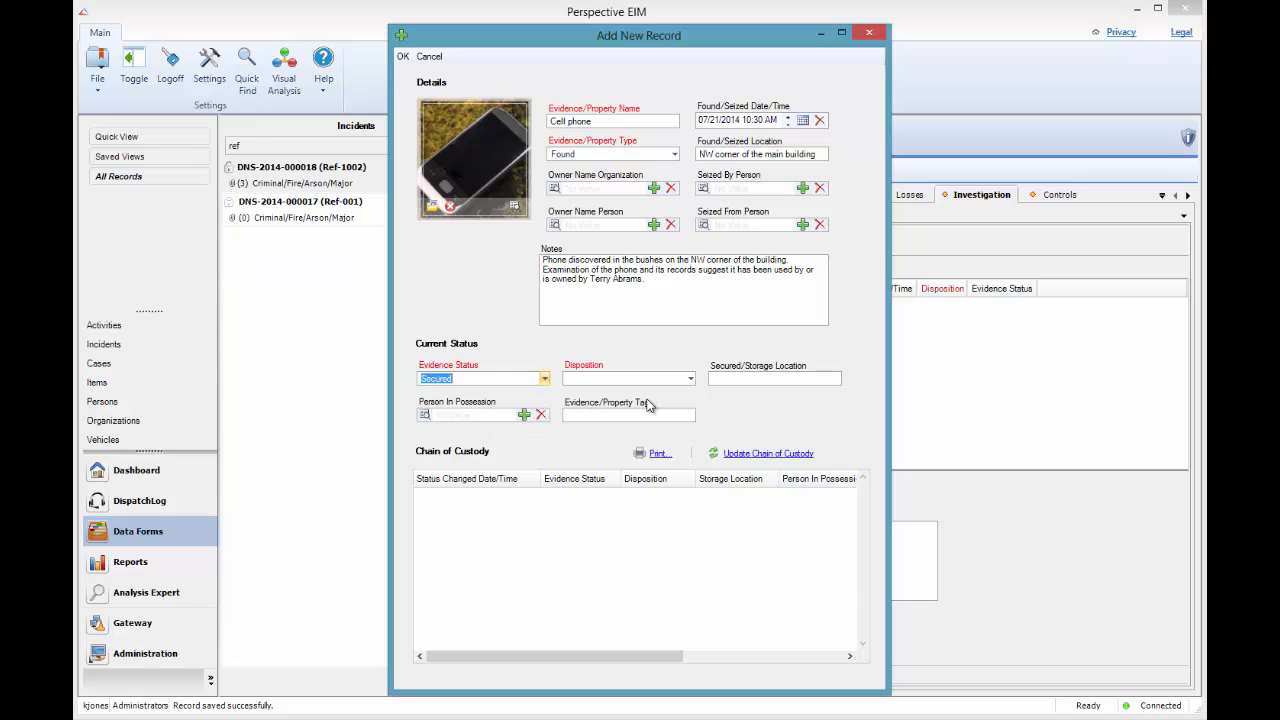
left_click(690, 379)
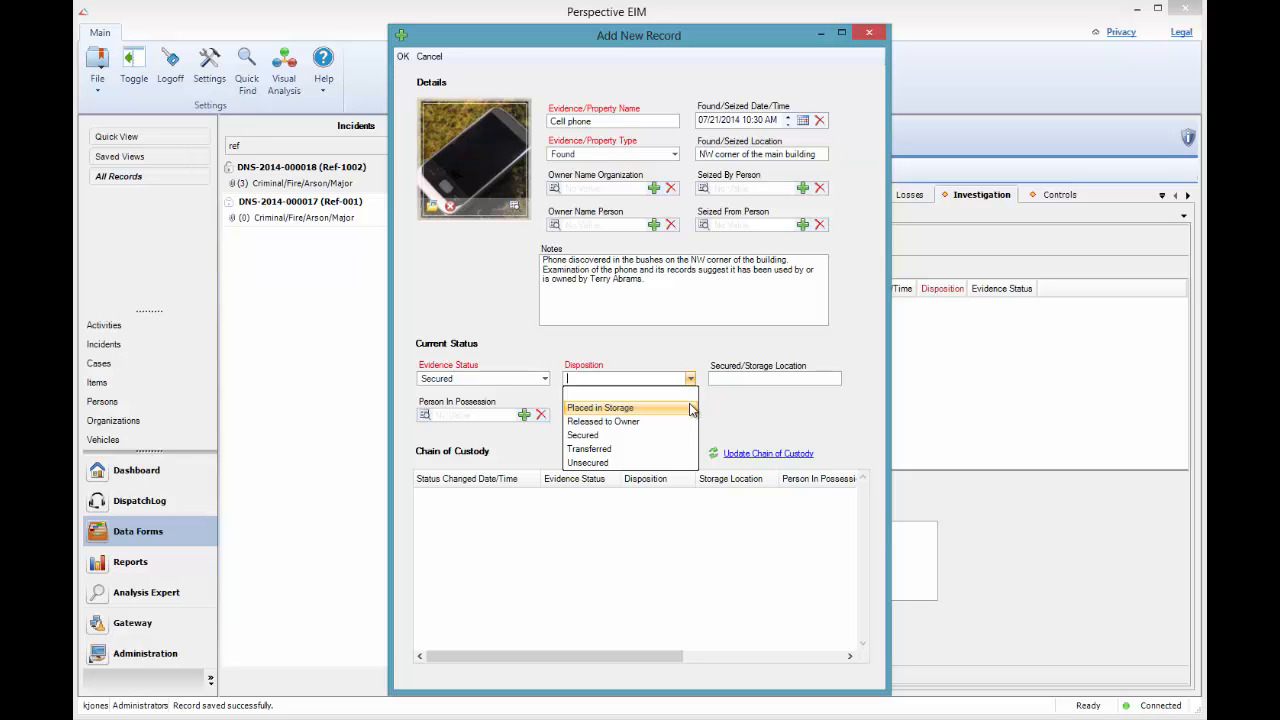
left_click(688, 409)
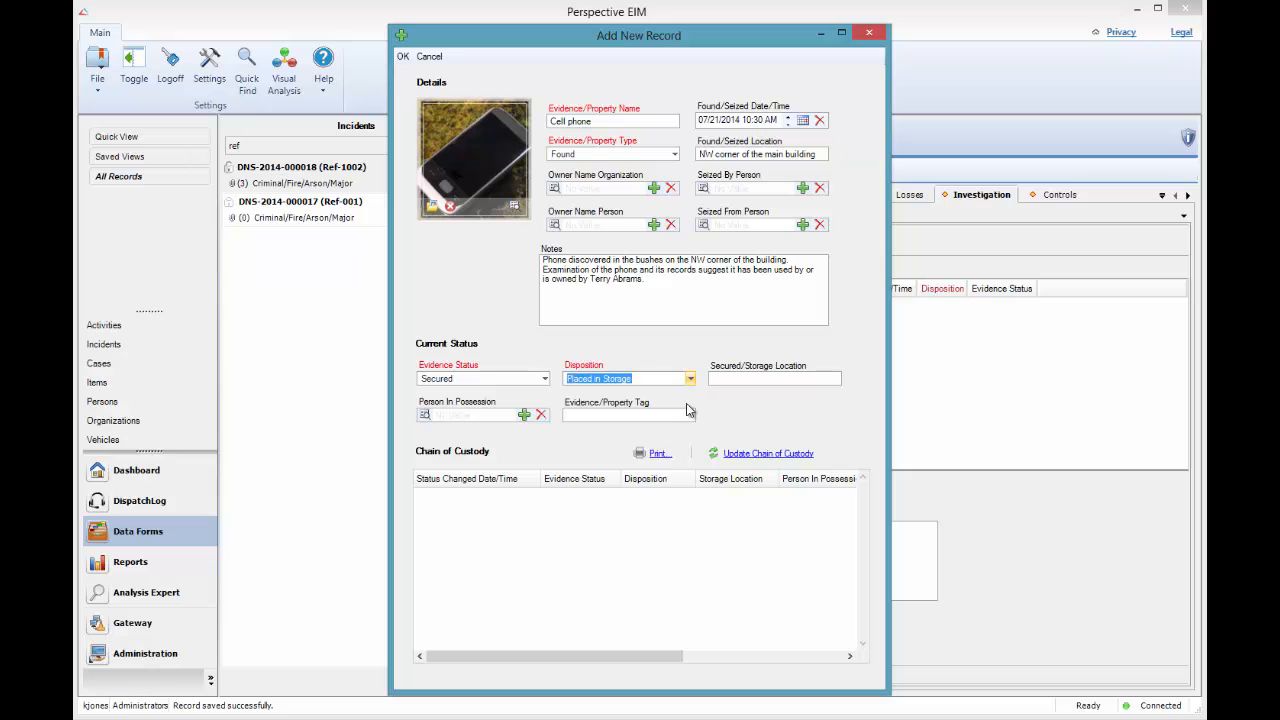
left_click(752, 380)
type("Locker A")
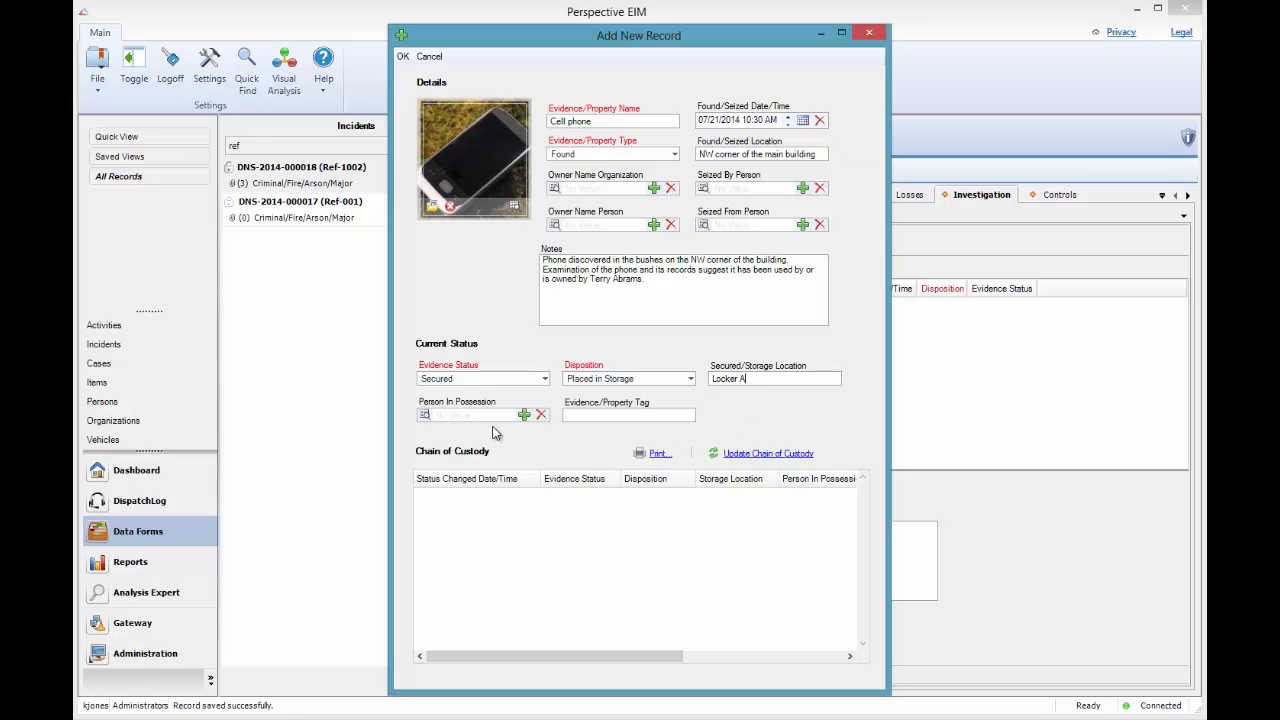
left_click(590, 415)
type("A-012")
type("5")
Confirm the new record with a custody change dated 07/21/2014 11:15 AM and the reason "Placed into storage"
left_click(404, 60)
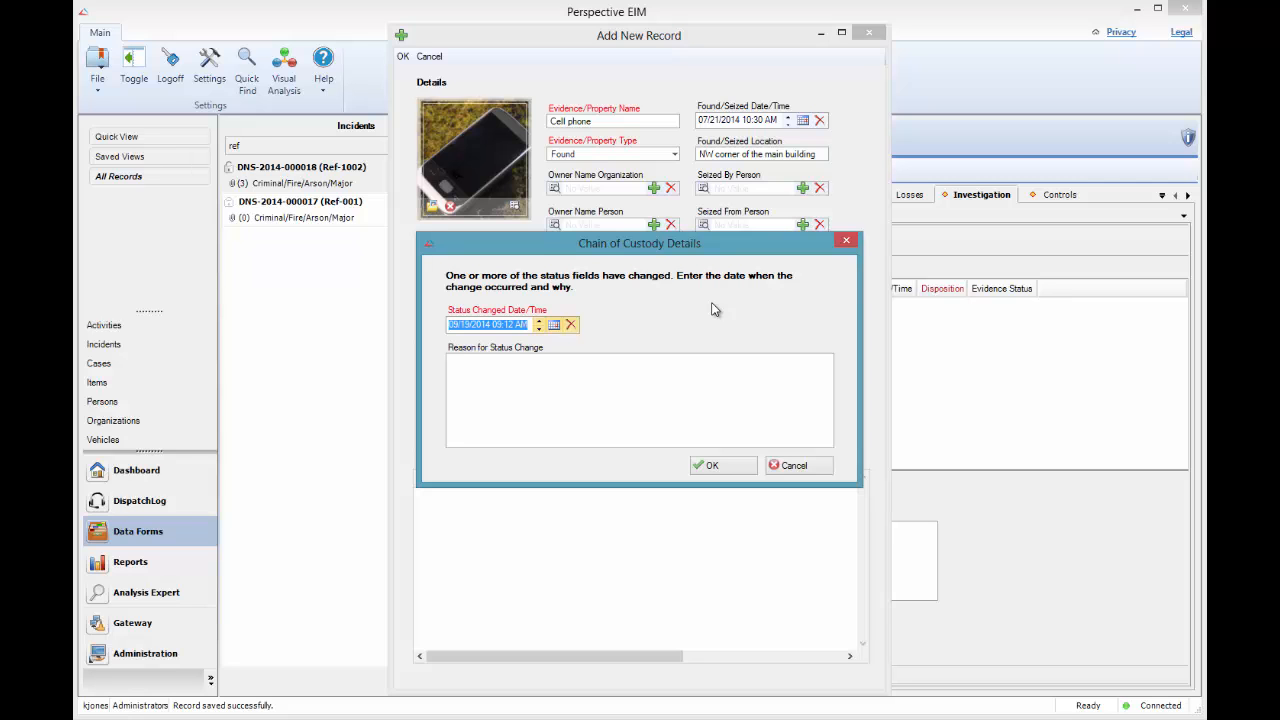
type("07/21")
key("Right")
key("Right")
type("1/2014 11:15")
left_click(514, 361)
type("Place")
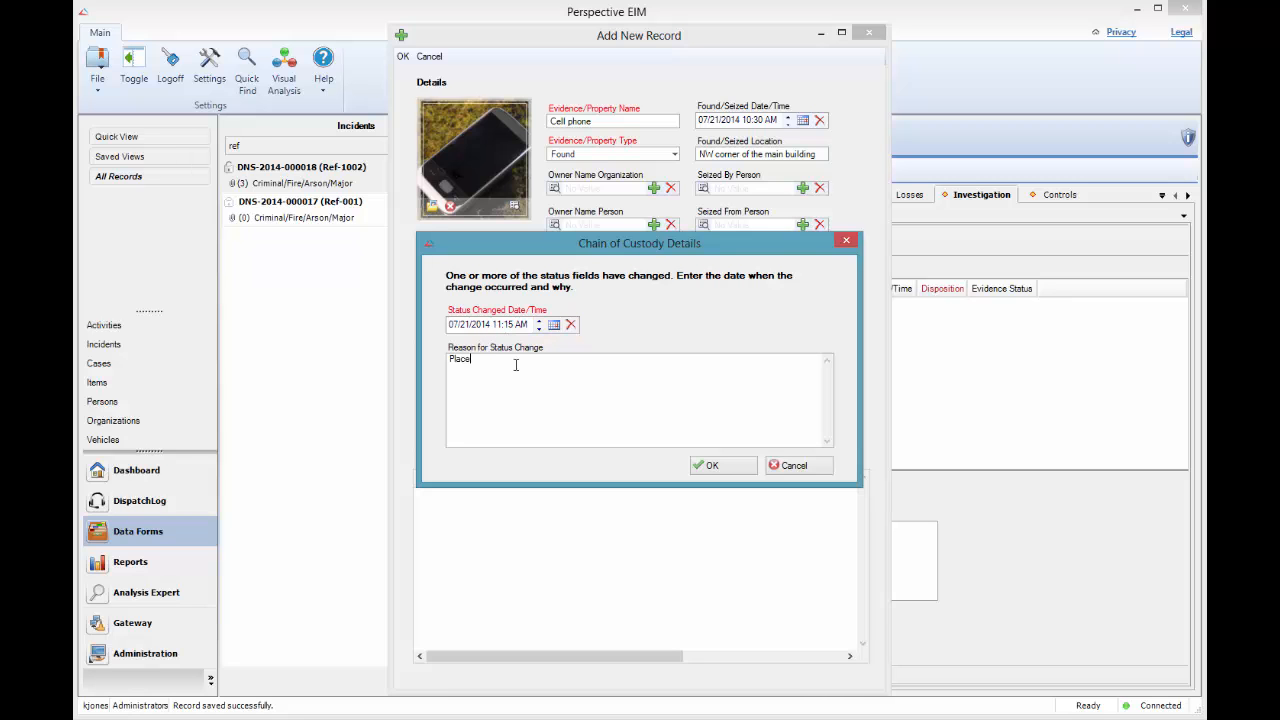
type("d into storage")
left_click(721, 467)
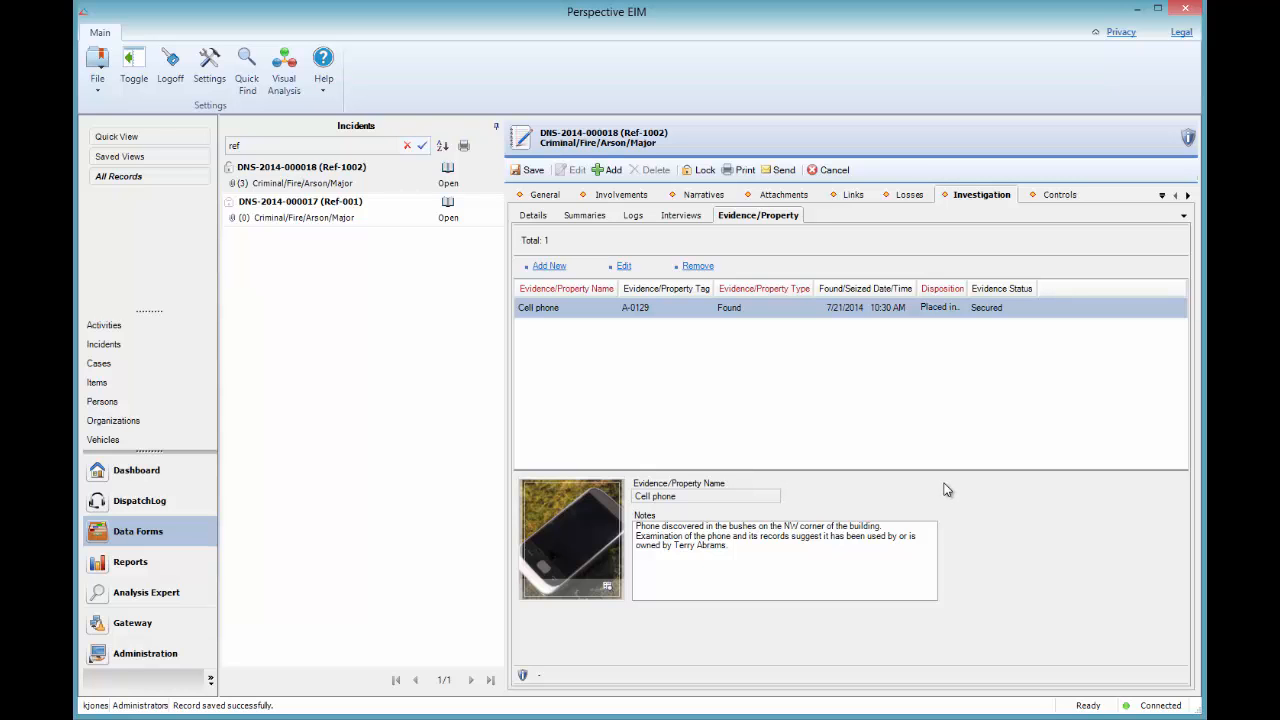
Edit the Cell phone record: set the disposition to Transferred, clear the storage location and assign the investigator as person in possession
left_click(647, 310)
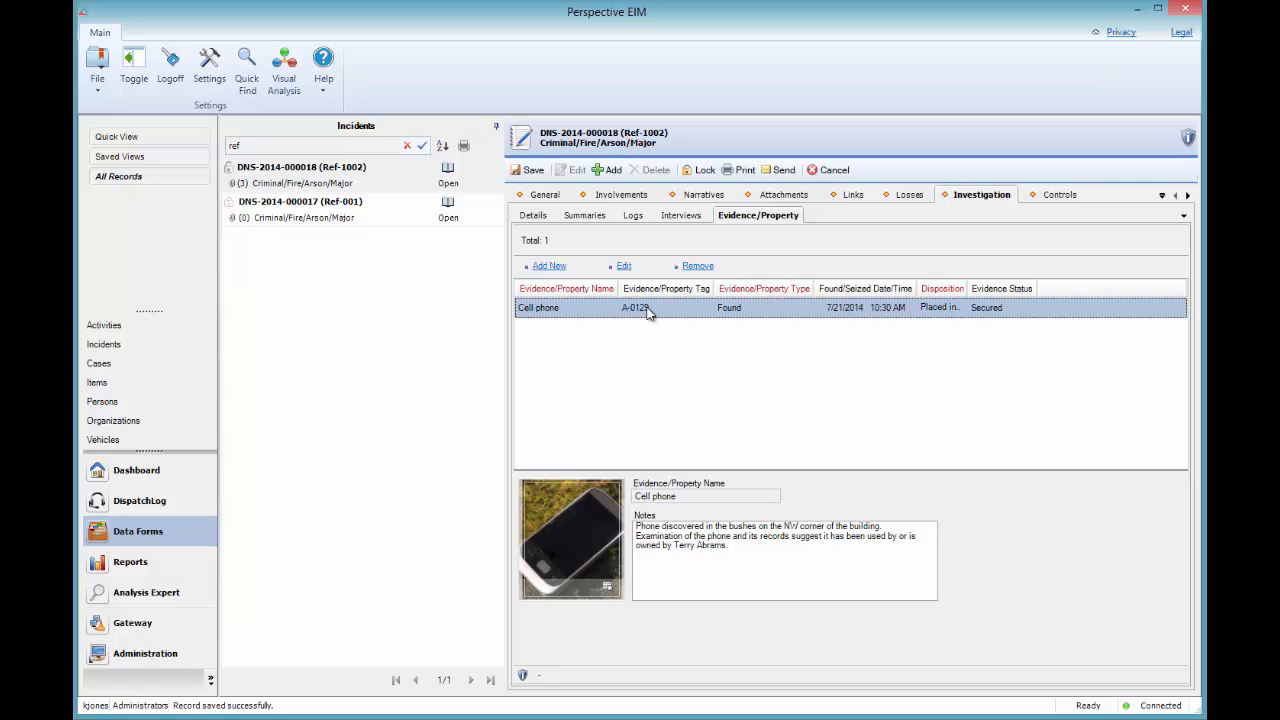
left_click(624, 266)
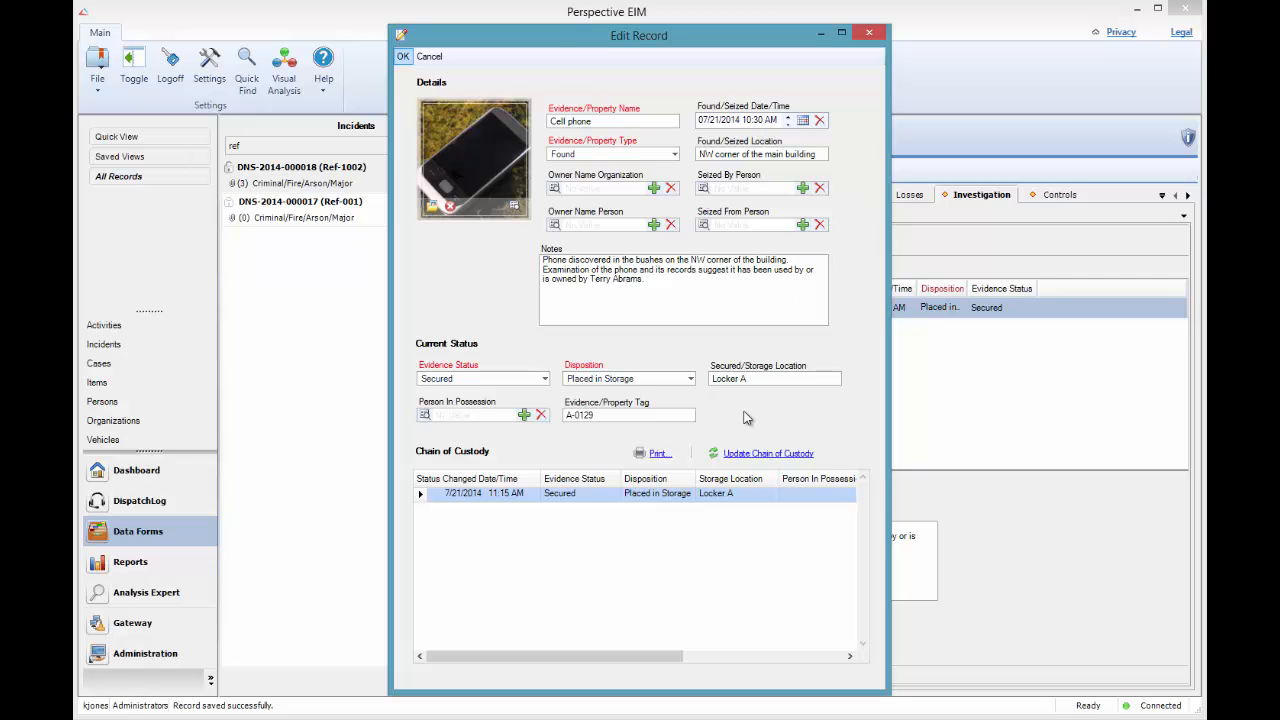
left_click(690, 379)
left_click(675, 451)
left_click_drag(754, 381, 691, 382)
key("BackSpace")
type("osmond")
left_click(465, 429)
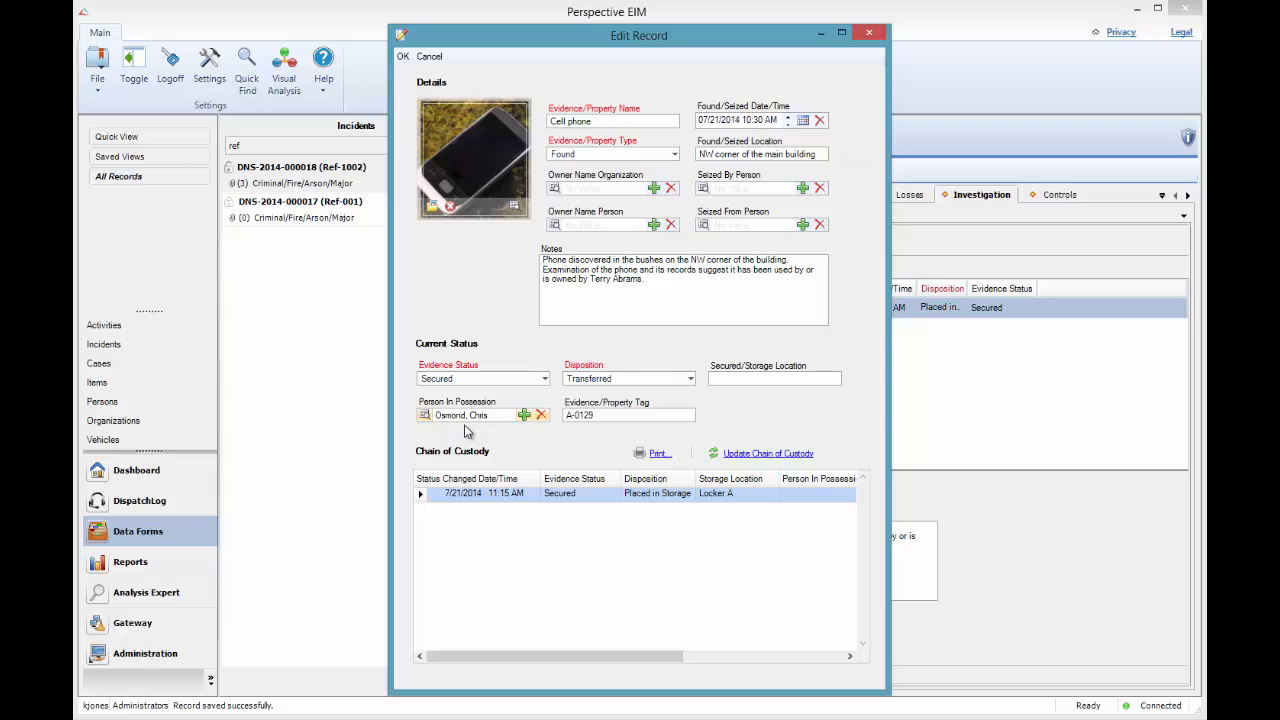
Confirm the edit with a custody change dated 07/21/2014 01:30 PM and the reason "Transferring to a more secure location"
left_click(404, 56)
left_click_drag(460, 325, 447, 327)
type("072")
type("1")
type("130p")
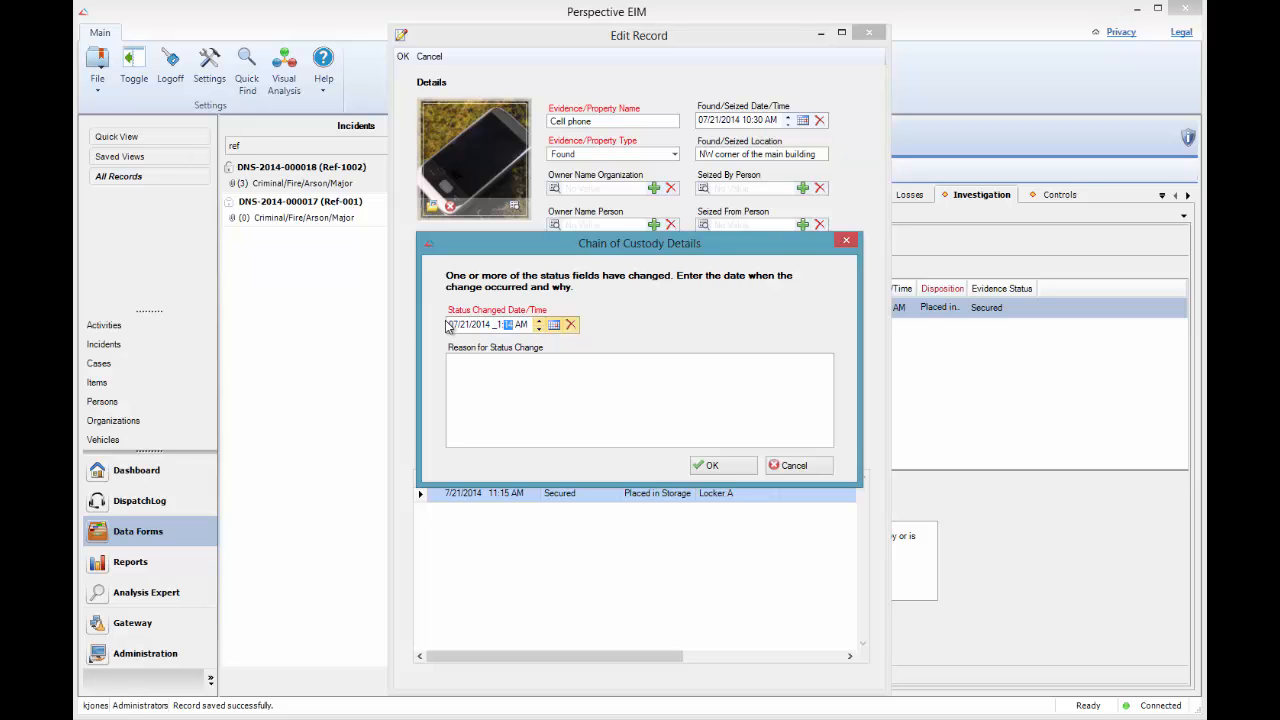
left_click(453, 352)
type("Trans")
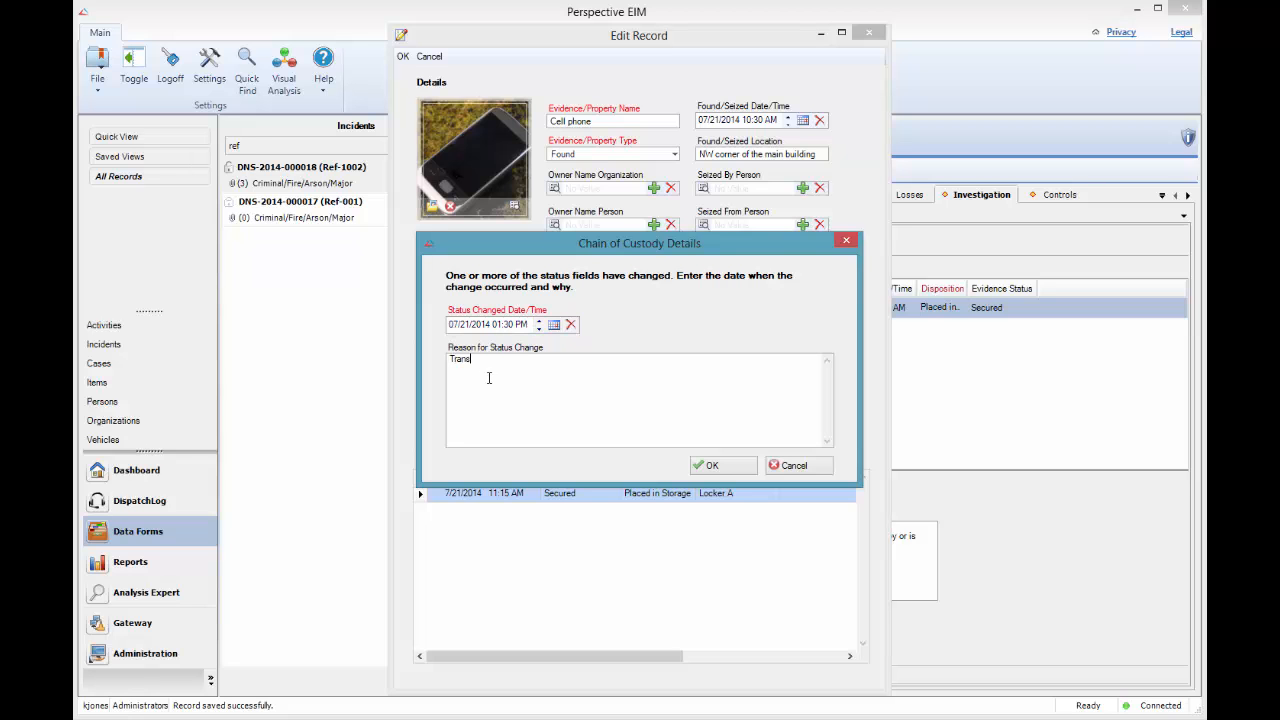
type("ferring to a more secure location")
left_click(714, 465)
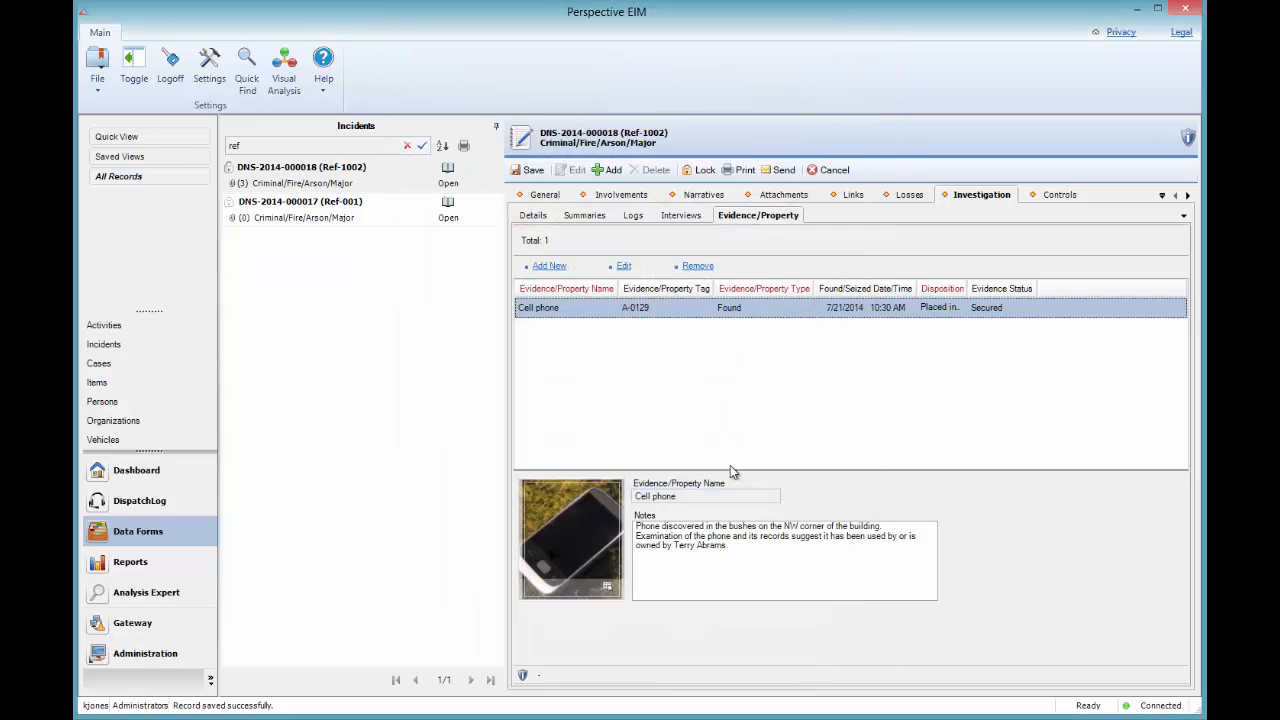
Reopen the Cell phone record, review its chain of custody in the print preview, and close both
left_click(624, 266)
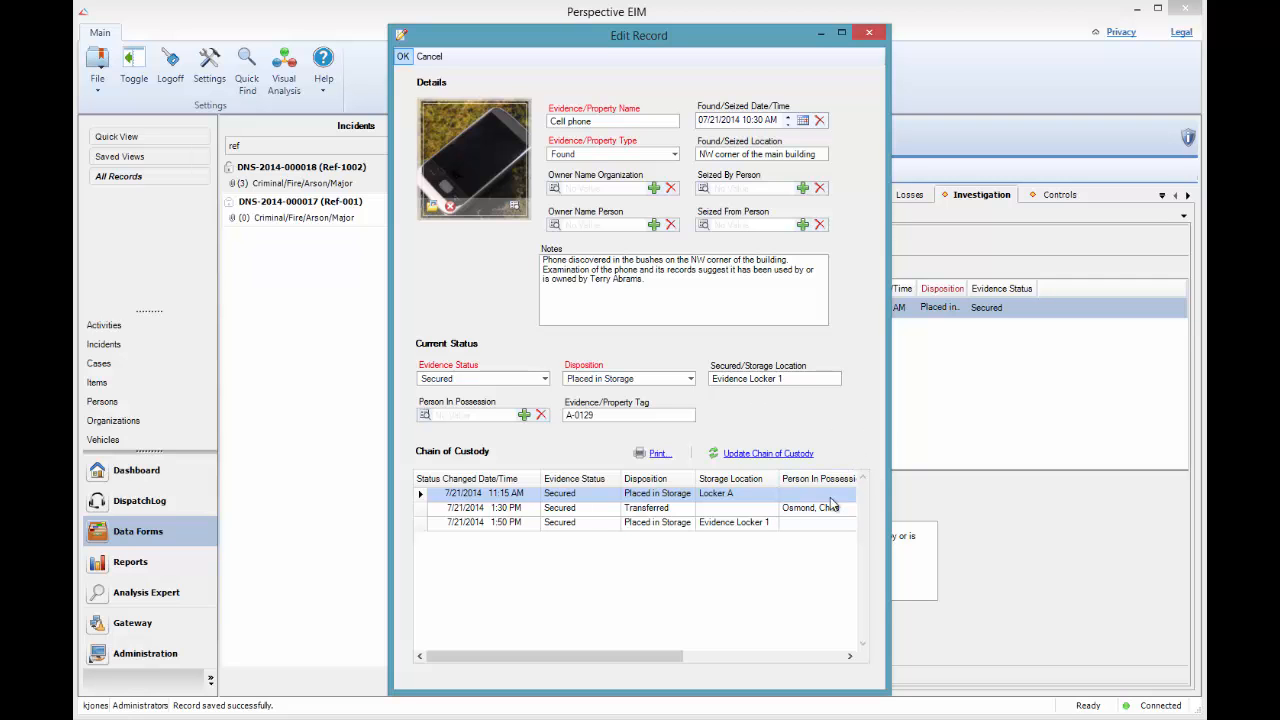
left_click(655, 453)
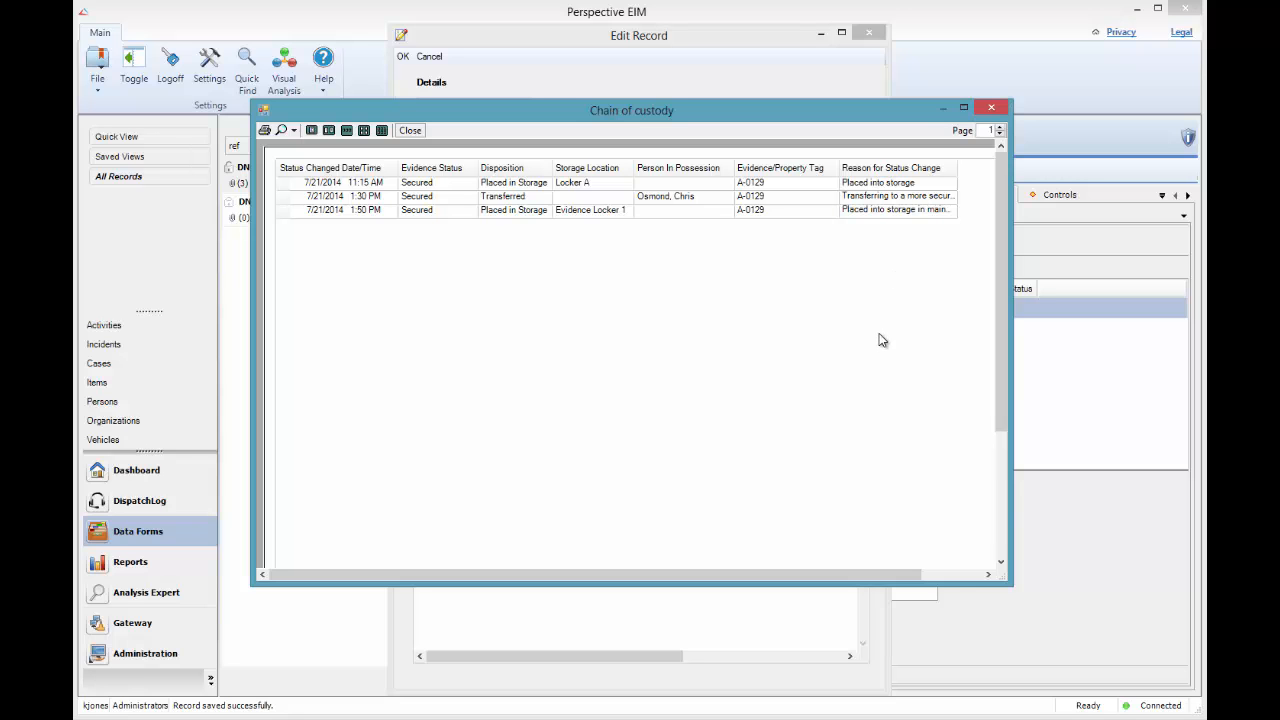
left_click(410, 130)
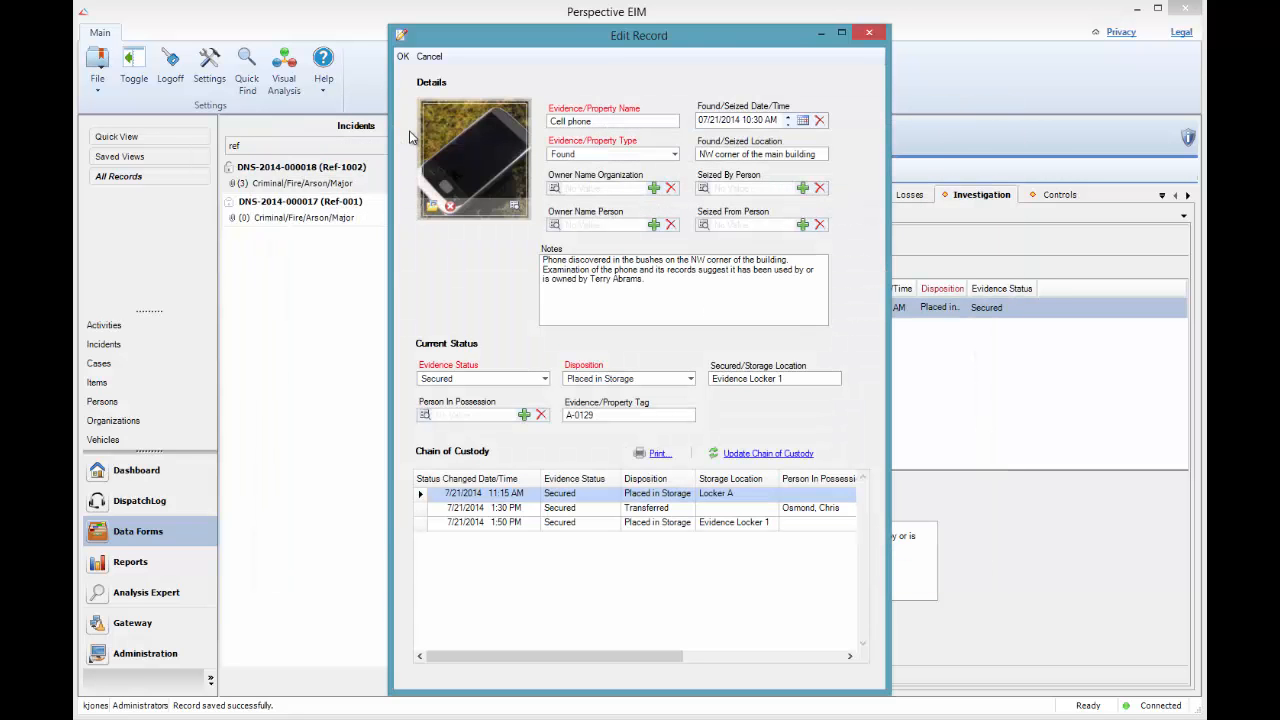
left_click(403, 57)
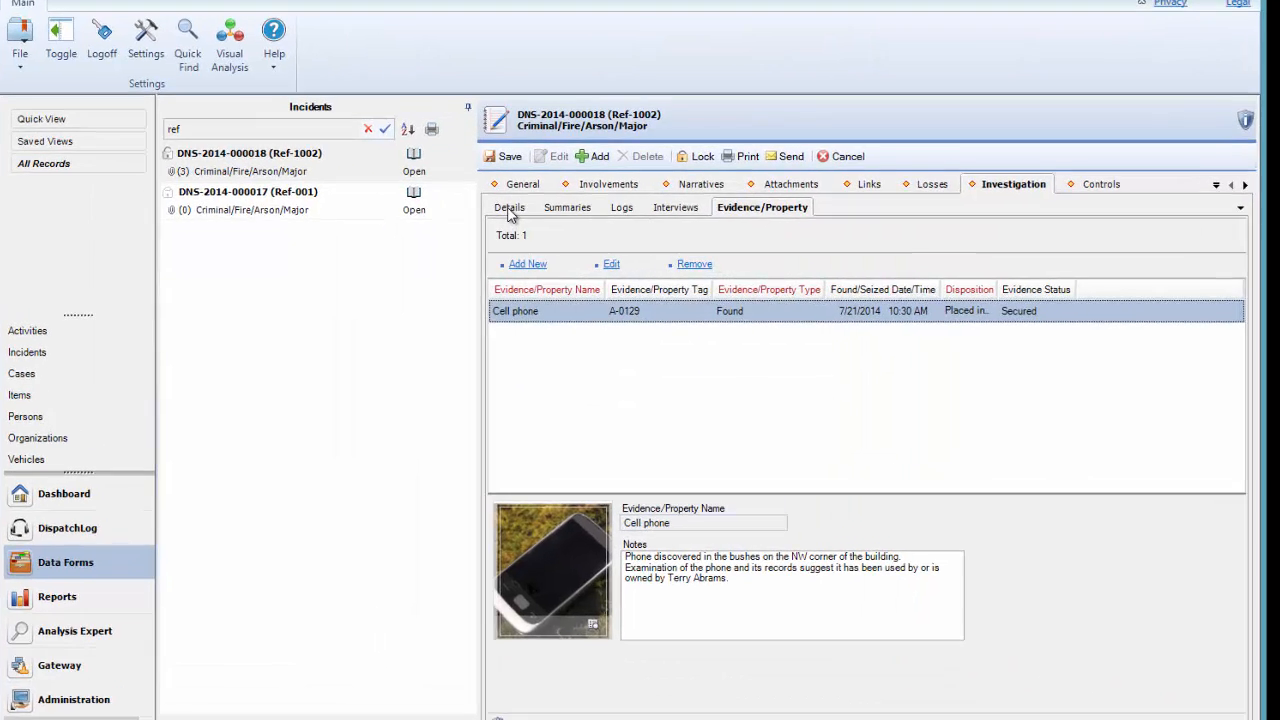
Update the totals in the investigation details and select the Cell phone record in the evidence list
left_click(509, 209)
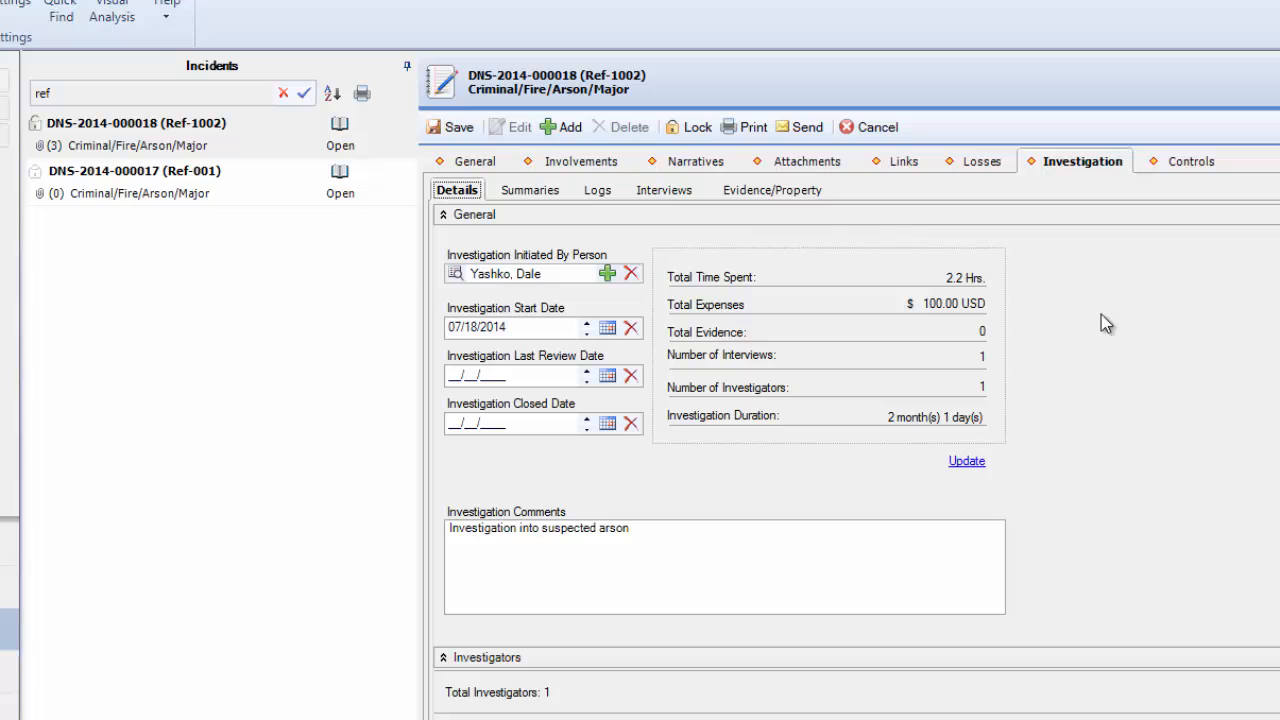
left_click(972, 463)
left_click(800, 192)
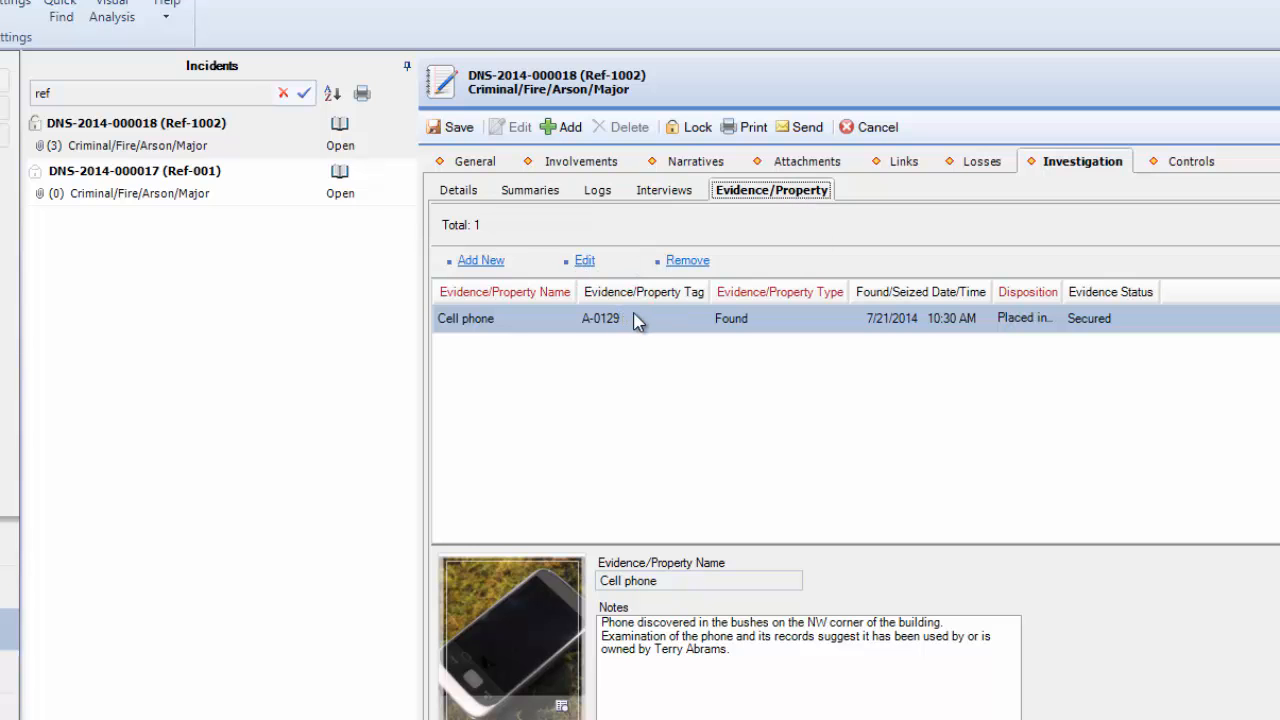
left_click(595, 320)
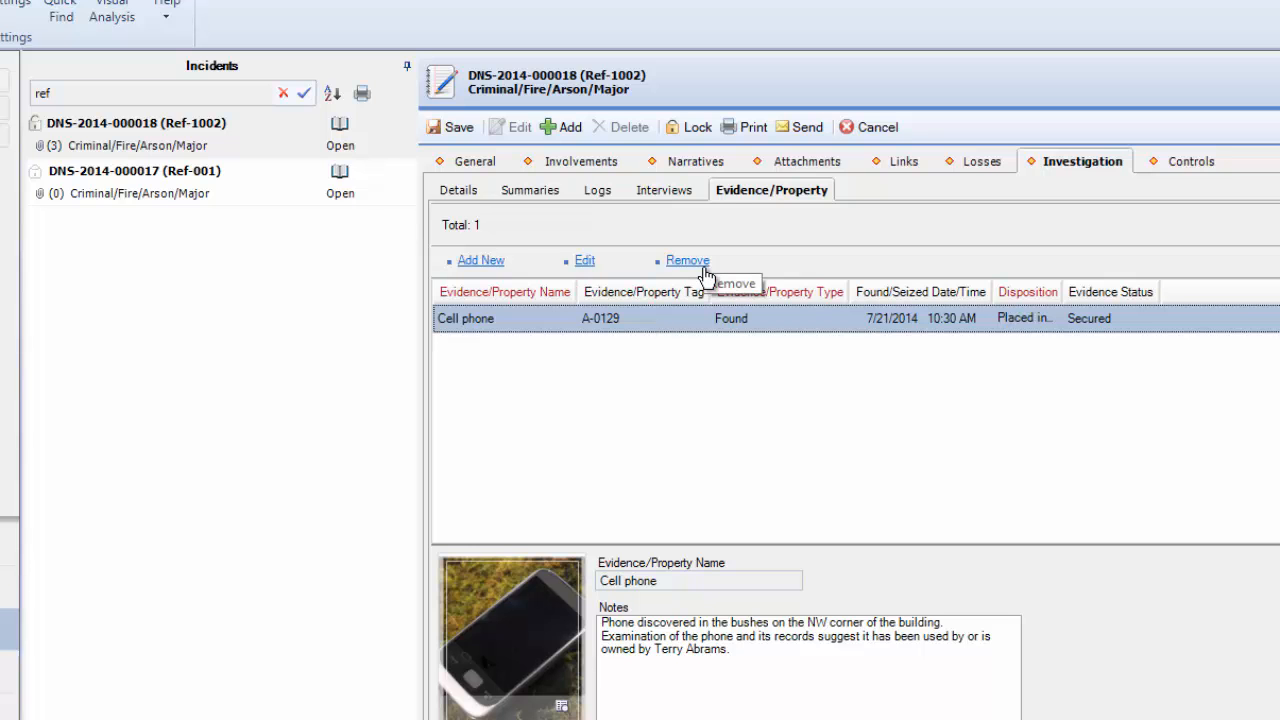